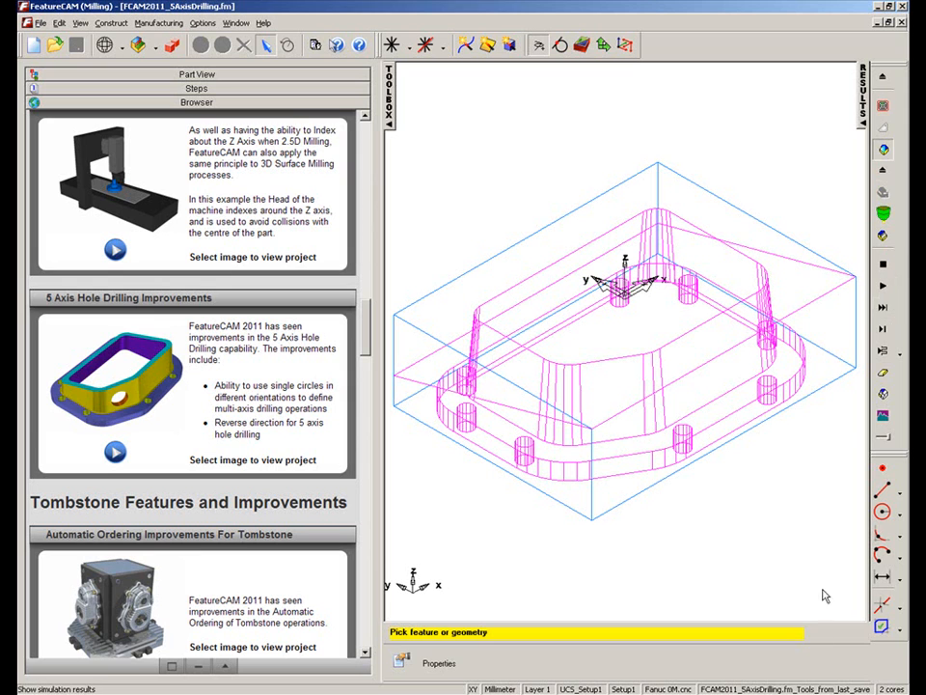
- Switch the active tool crib to tools, then simulate the existing part in 3D and clear the simulation
left_click(780, 688)
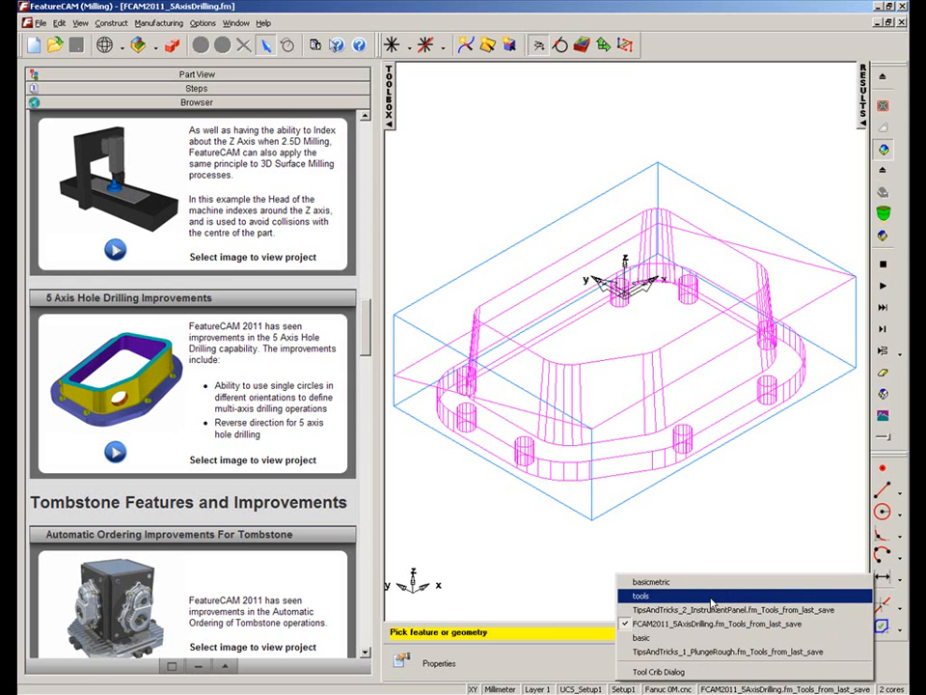
left_click(810, 523)
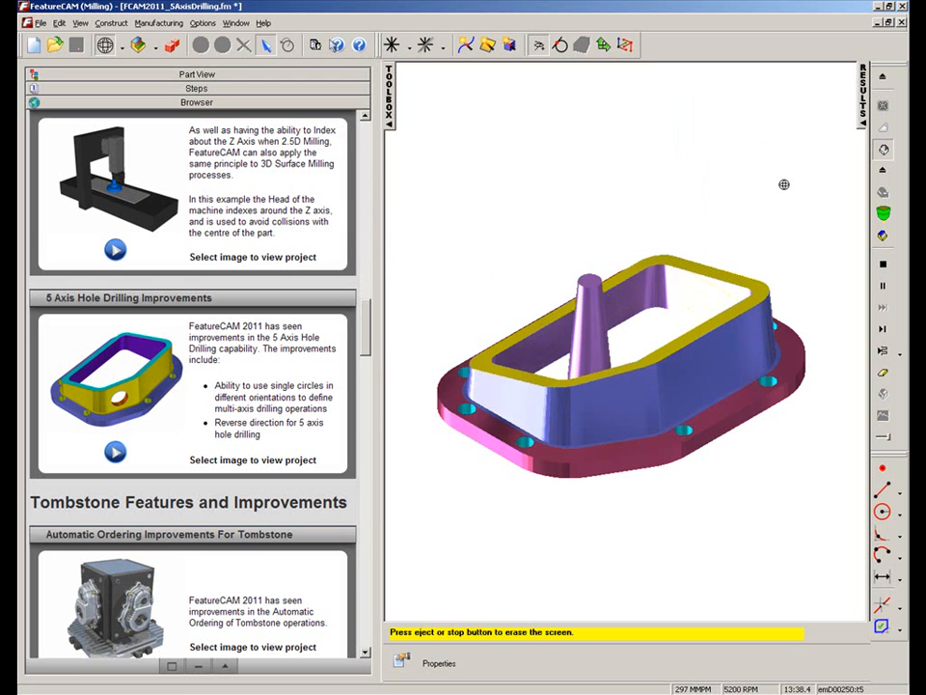
left_click_drag(668, 265, 483, 442)
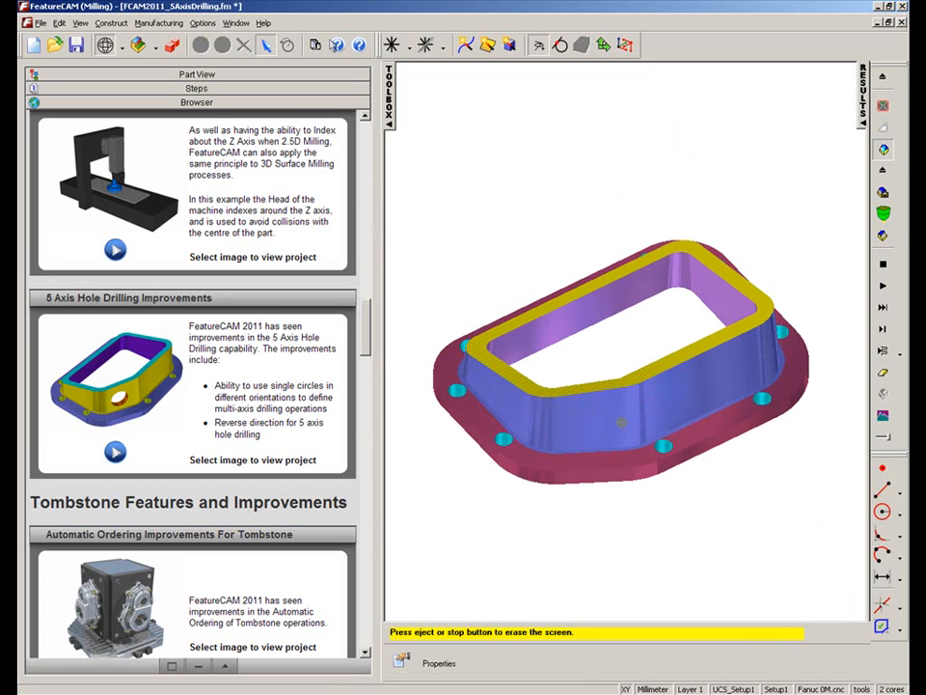
left_click(882, 264)
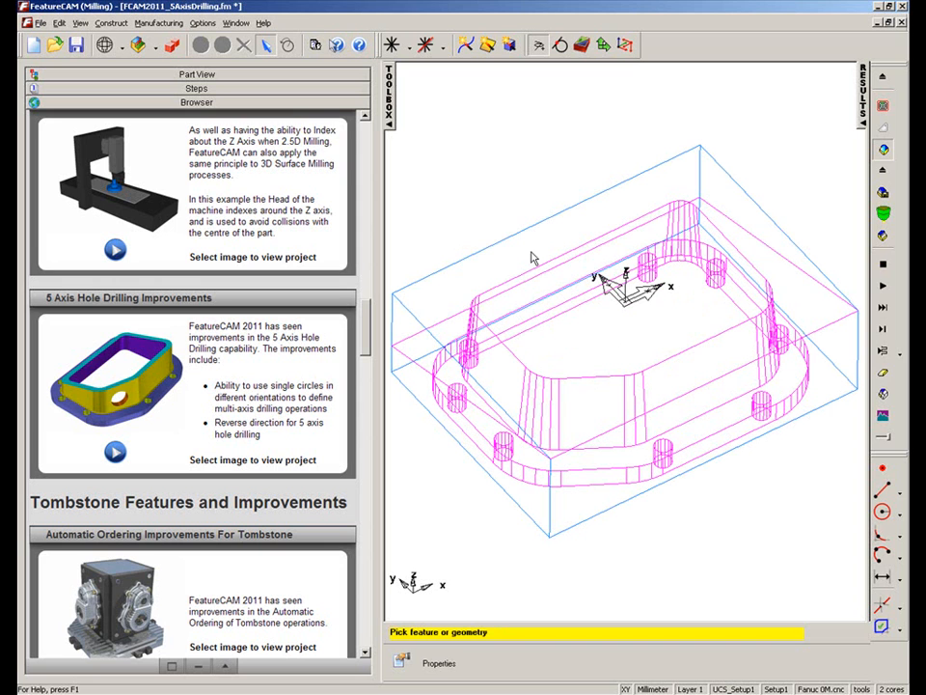
- Show the stl solid of the part in the graphics area
left_click_drag(383, 152, 200, 152)
left_click(105, 74)
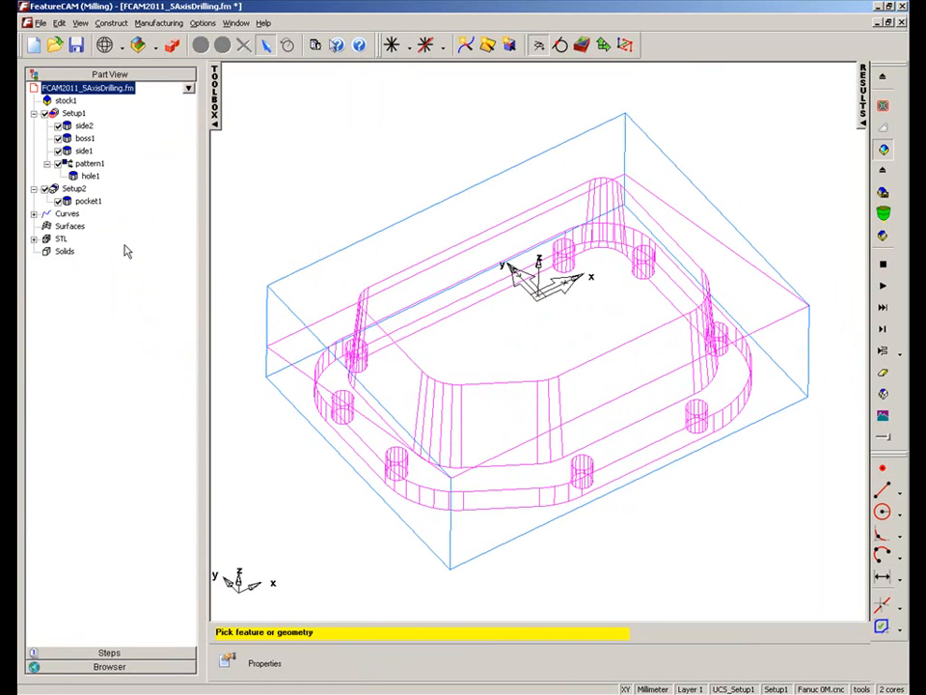
left_click(33, 239)
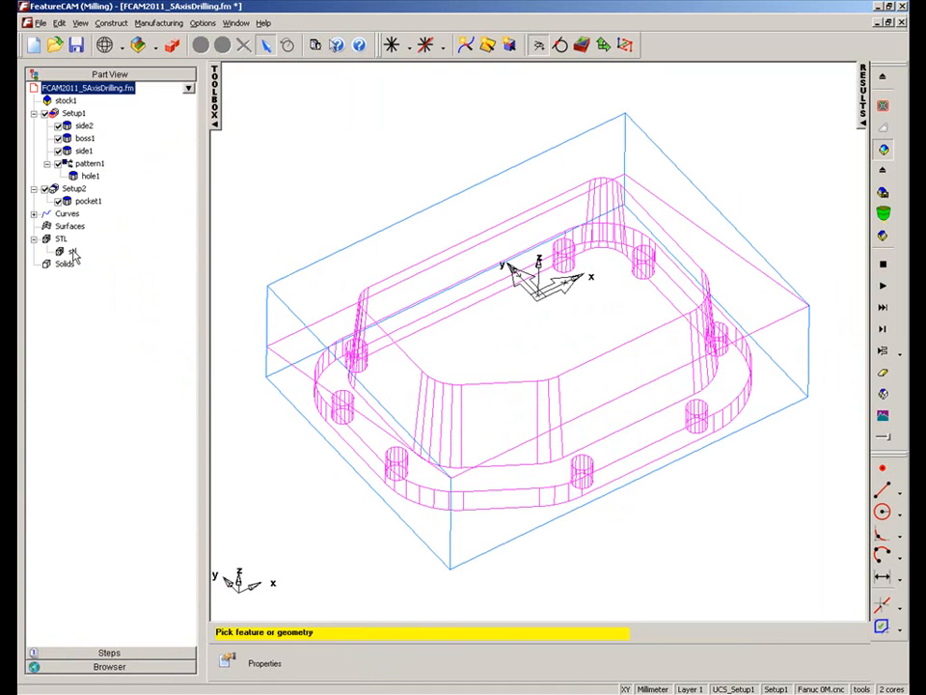
left_click(73, 253)
right_click(73, 252)
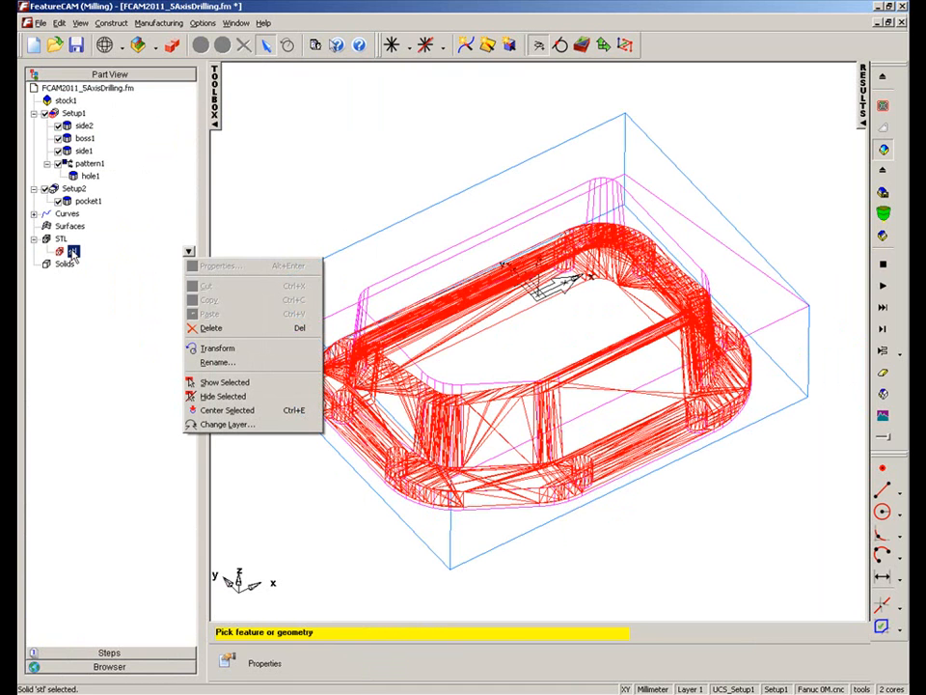
left_click(237, 385)
- Shade the stl solid using the Display Mode tools and deselect it
right_click(683, 43)
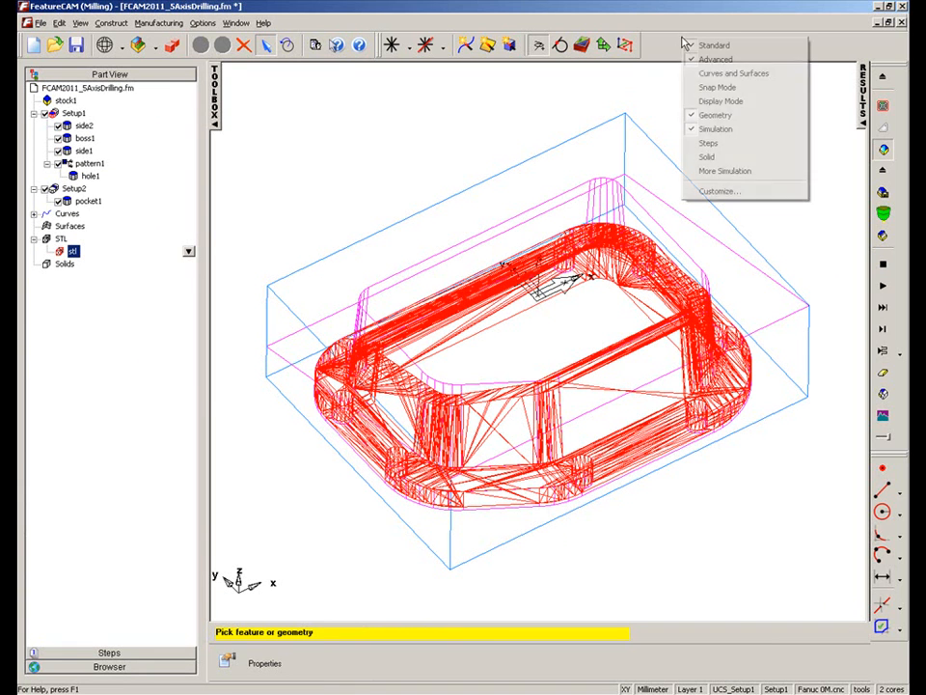
left_click(699, 101)
left_click(435, 106)
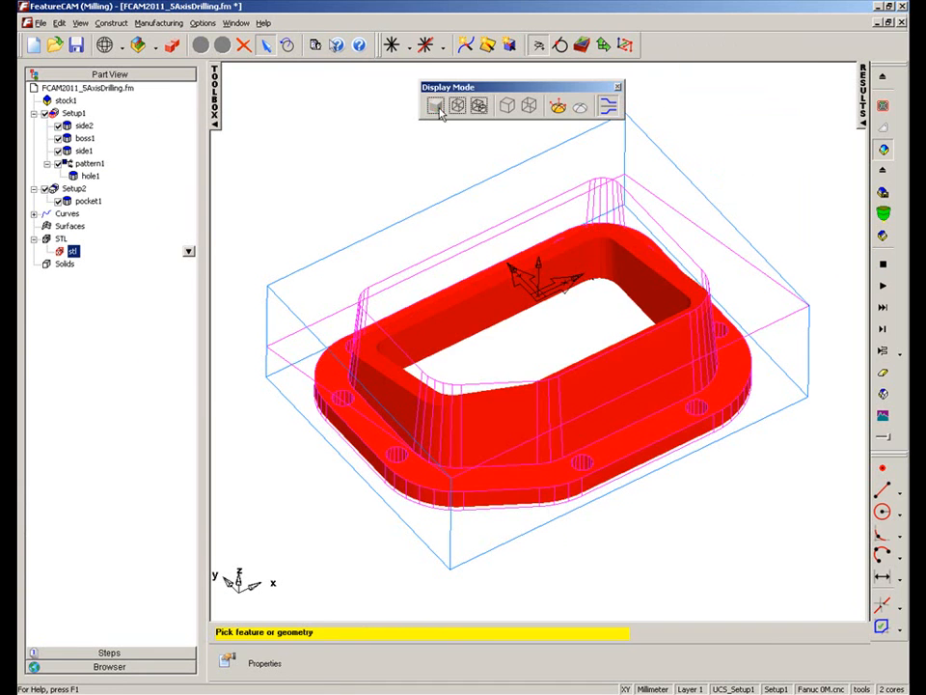
left_click(618, 88)
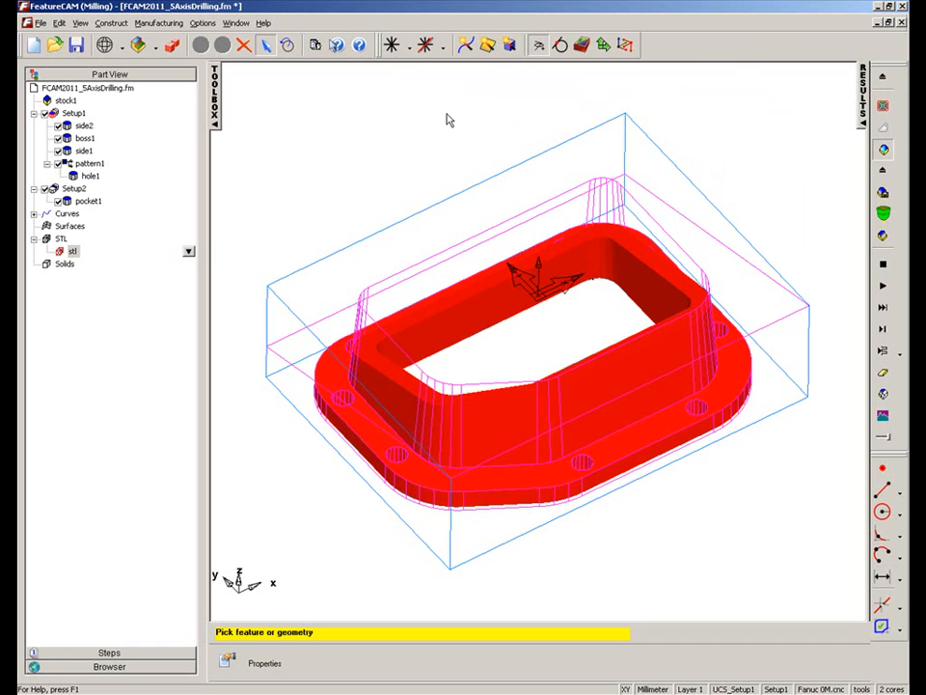
left_click(485, 125)
- Find circle circ220 on the model's angled side wall in the list of entities and show it
middle_click_drag(371, 372, 674, 429)
middle_click_drag(613, 258, 662, 324)
middle_click_drag(506, 177, 517, 125)
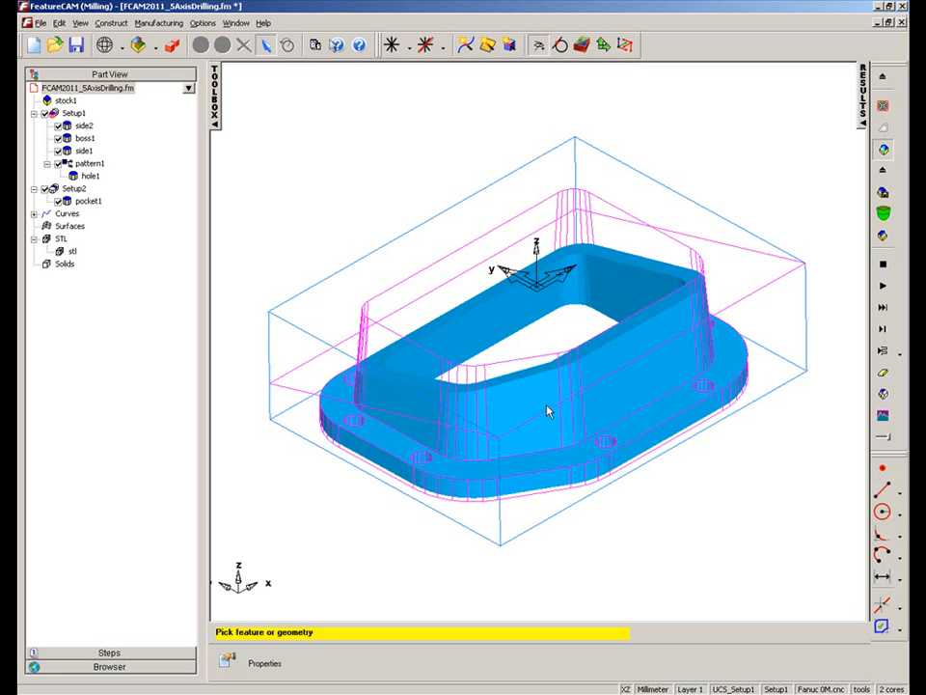
middle_click_drag(472, 431, 529, 458)
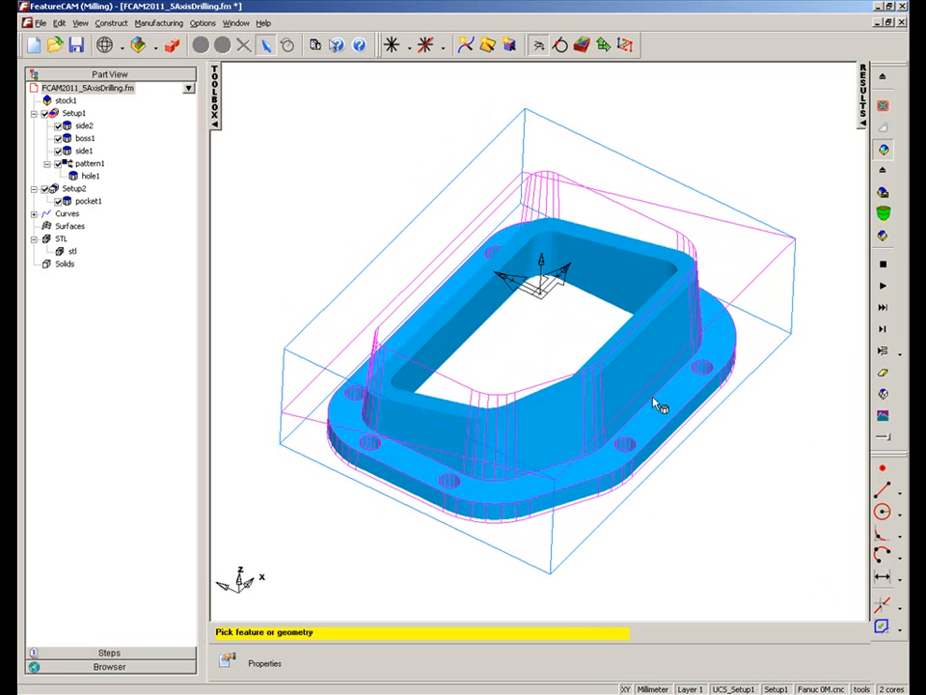
left_click(80, 22)
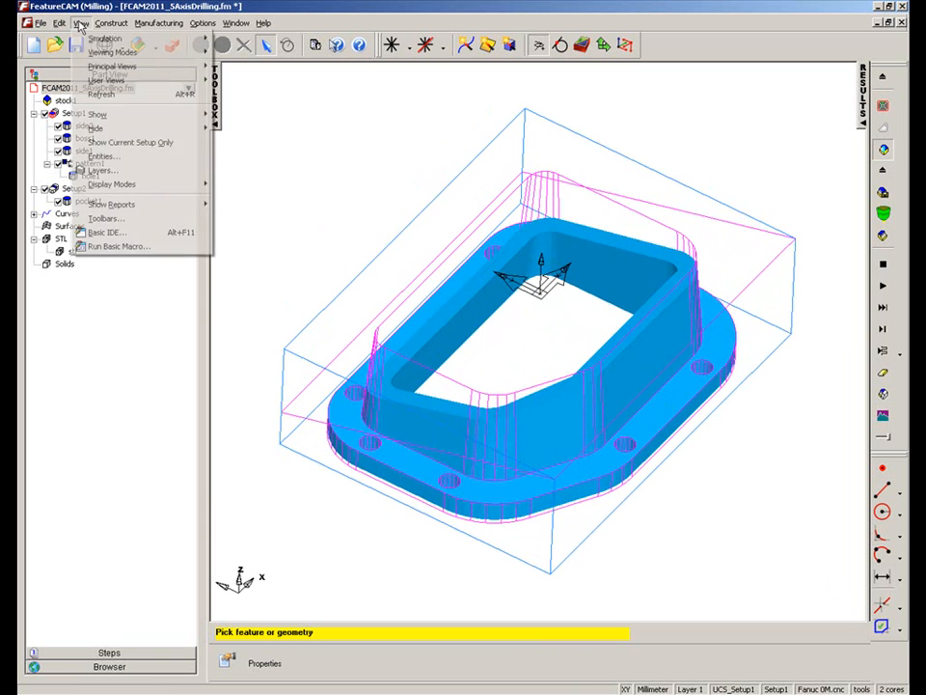
left_click(103, 156)
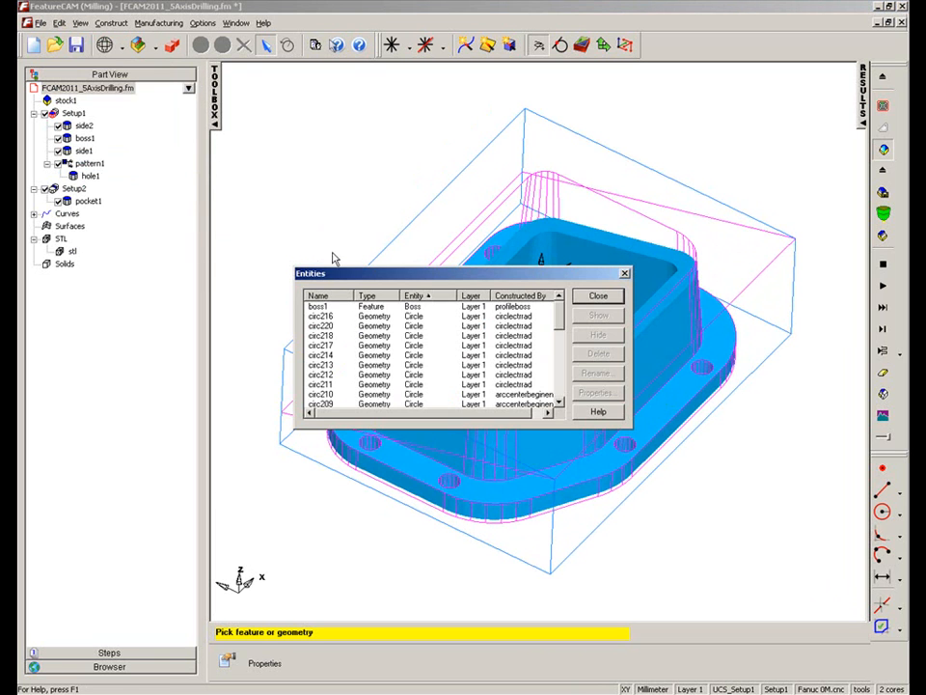
left_click_drag(351, 277, 140, 127)
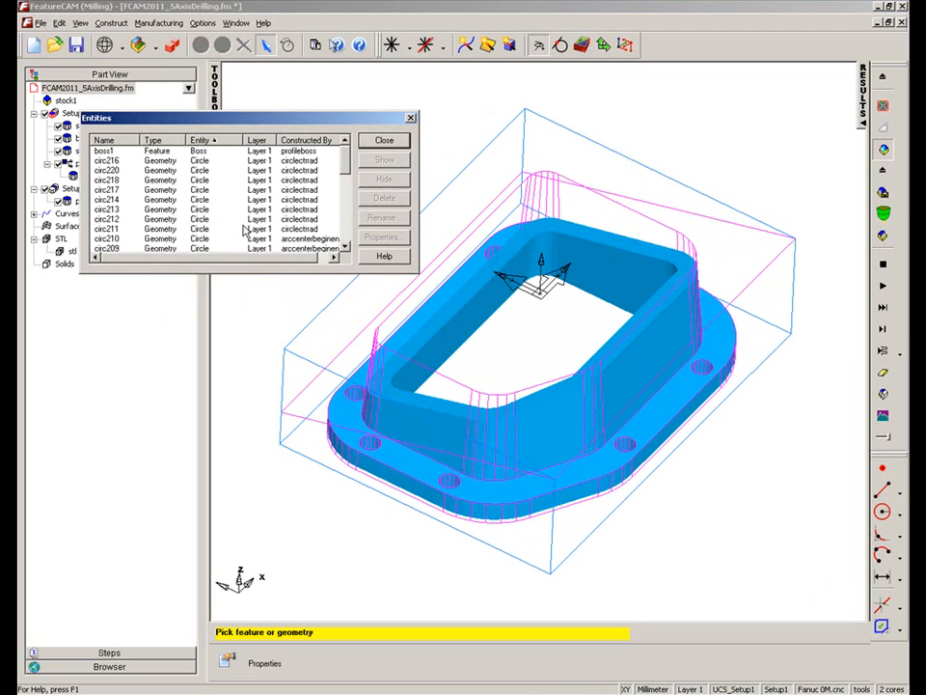
left_click(228, 142)
left_click(229, 142)
left_click(199, 161)
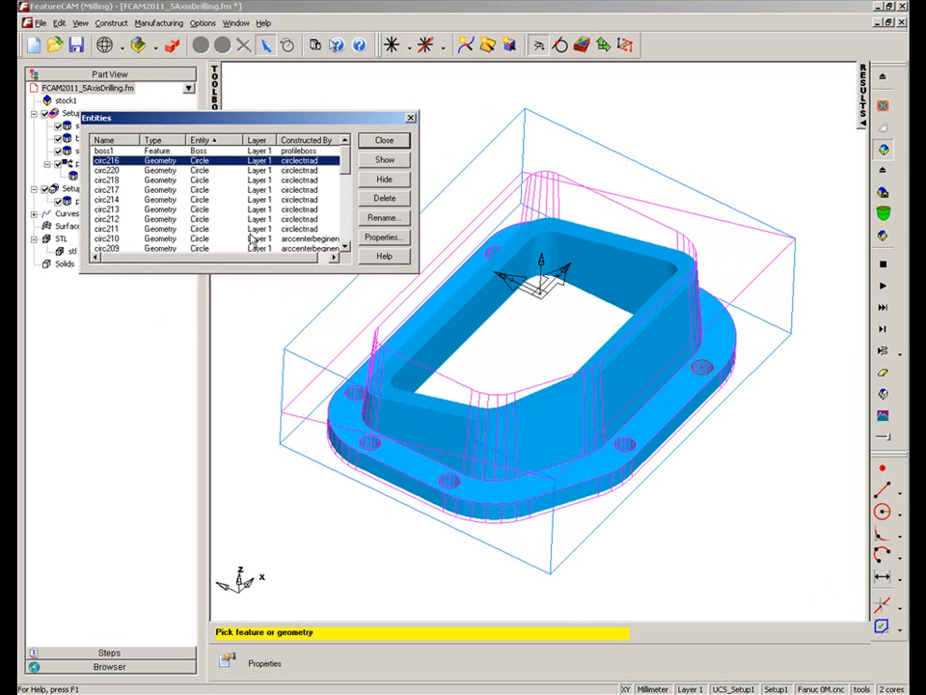
key("Down")
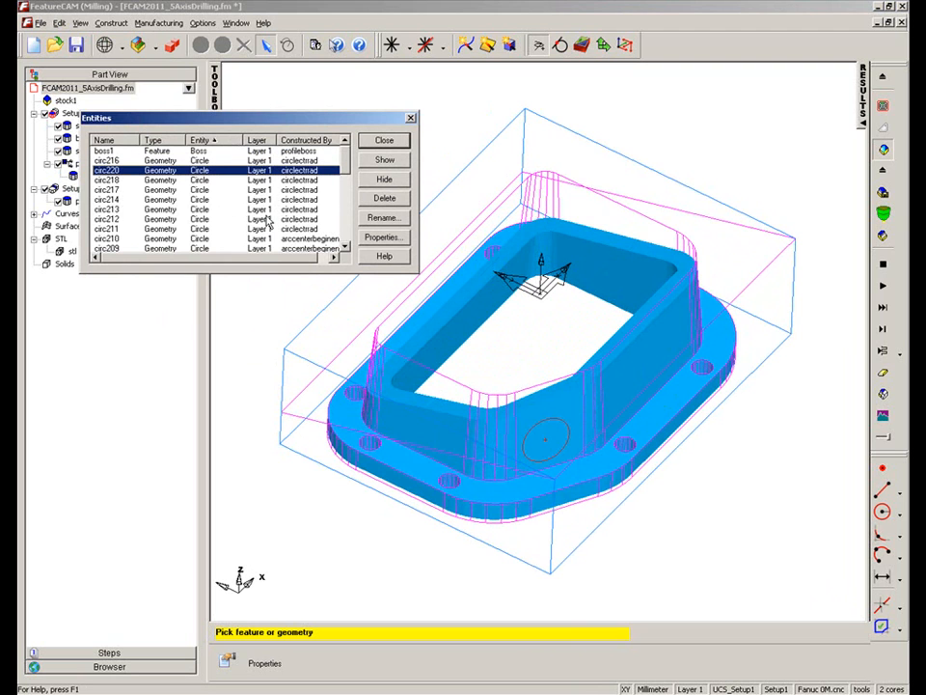
left_click(384, 141)
- Examine the circle's position and tilt relative to the tapered side wall from the side and in 3D
middle_click_drag(566, 348, 464, 374)
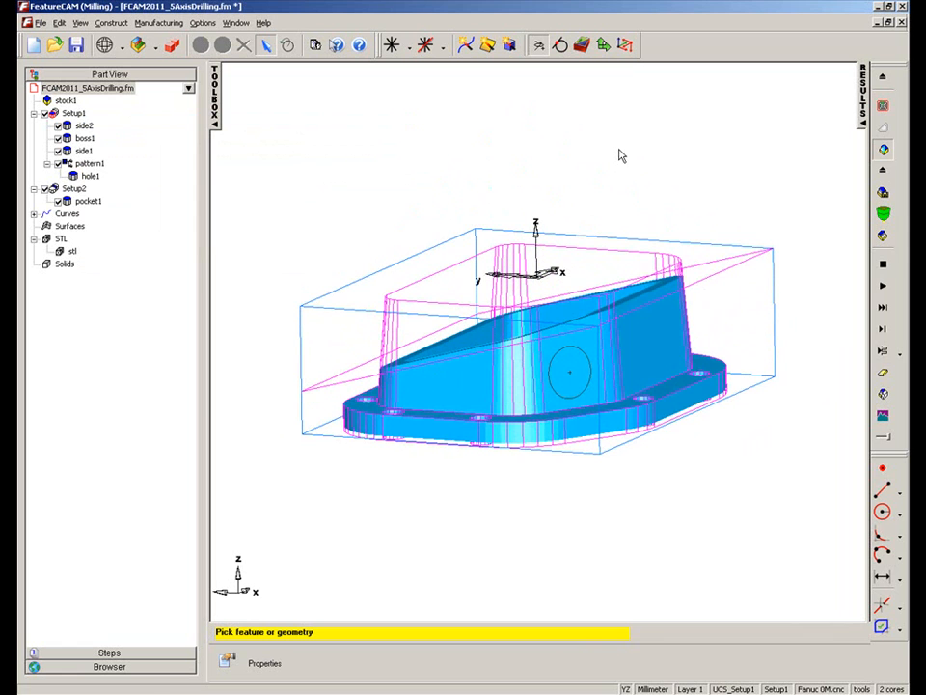
right_click(621, 156)
left_click(645, 407)
scroll(675, 383, "up", 3)
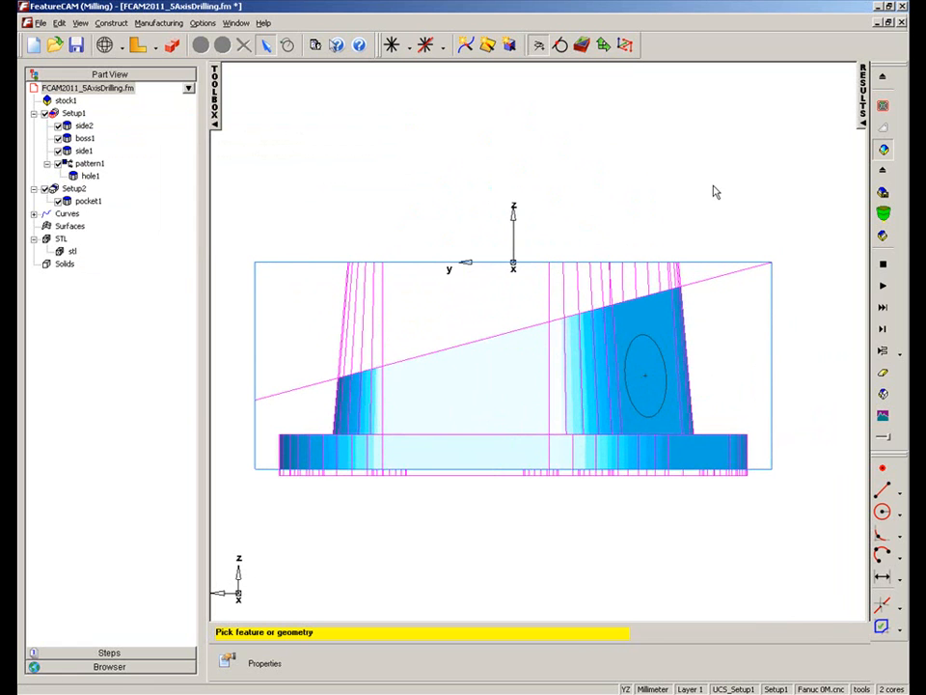
right_click(704, 183)
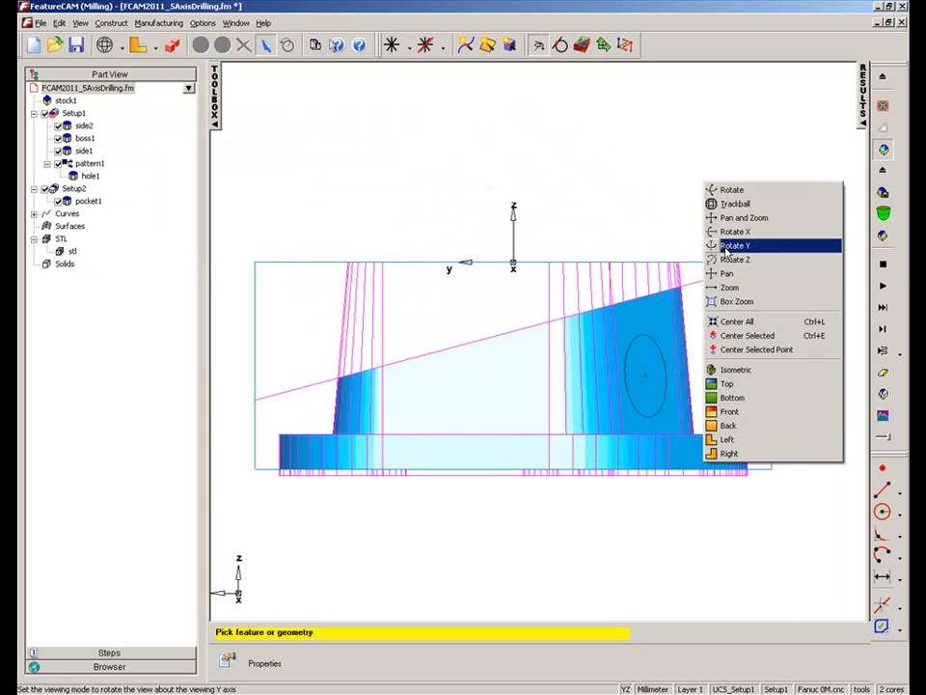
left_click(726, 247)
left_click_drag(584, 364, 598, 305)
left_click_drag(821, 368, 763, 347)
left_click_drag(545, 258, 732, 511)
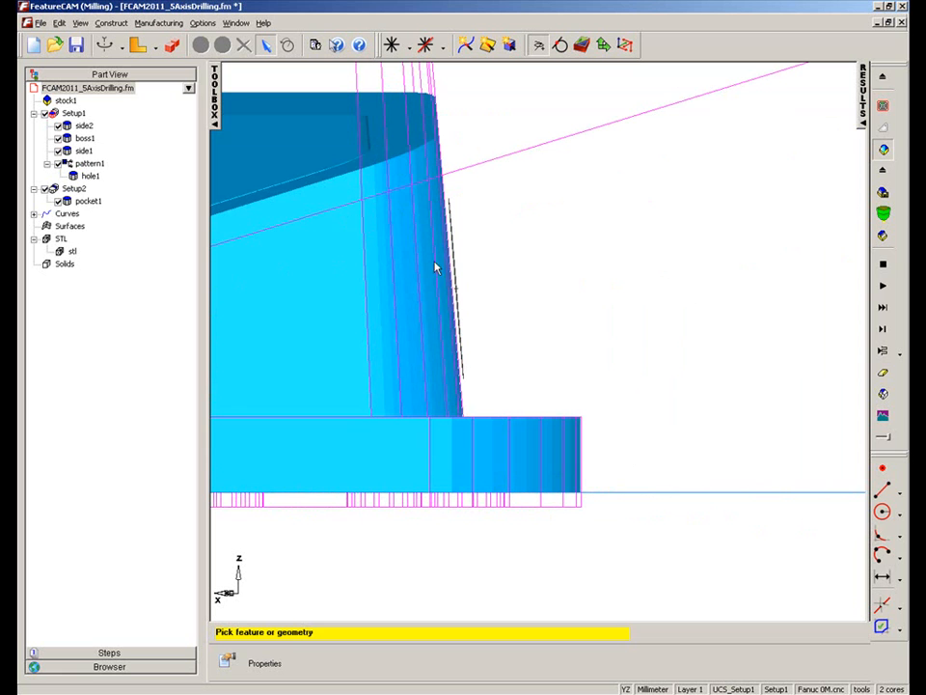
scroll(492, 300, "down", 3)
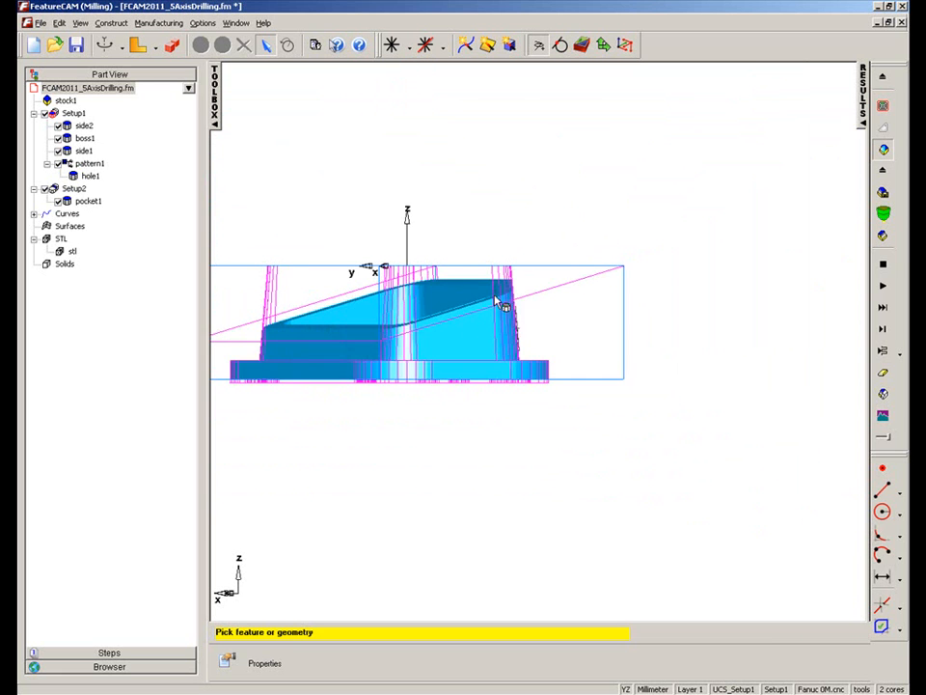
middle_click_drag(707, 337, 590, 414)
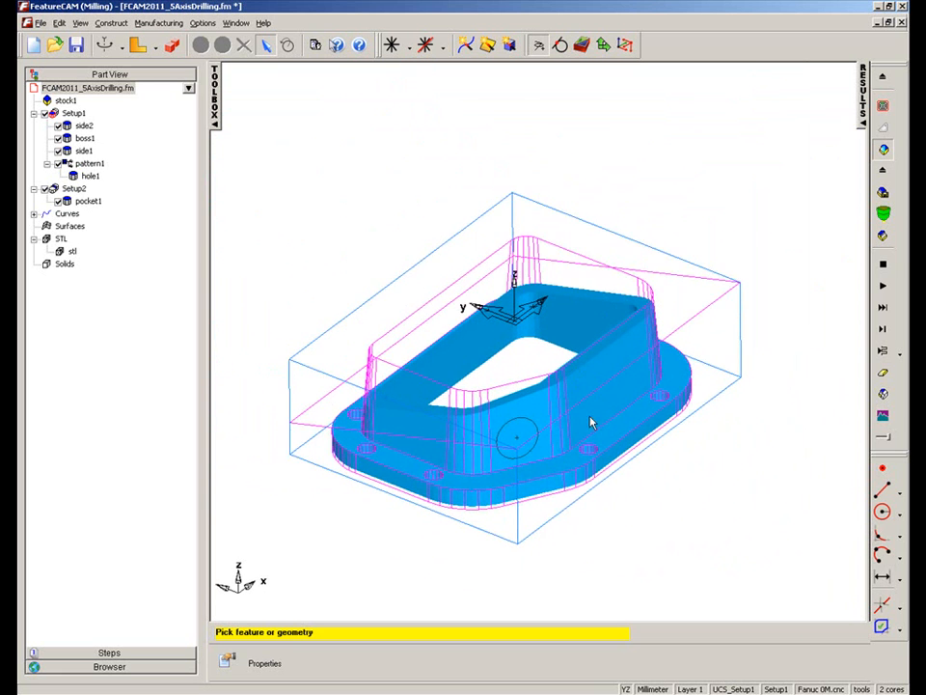
scroll(590, 414, "up", 2)
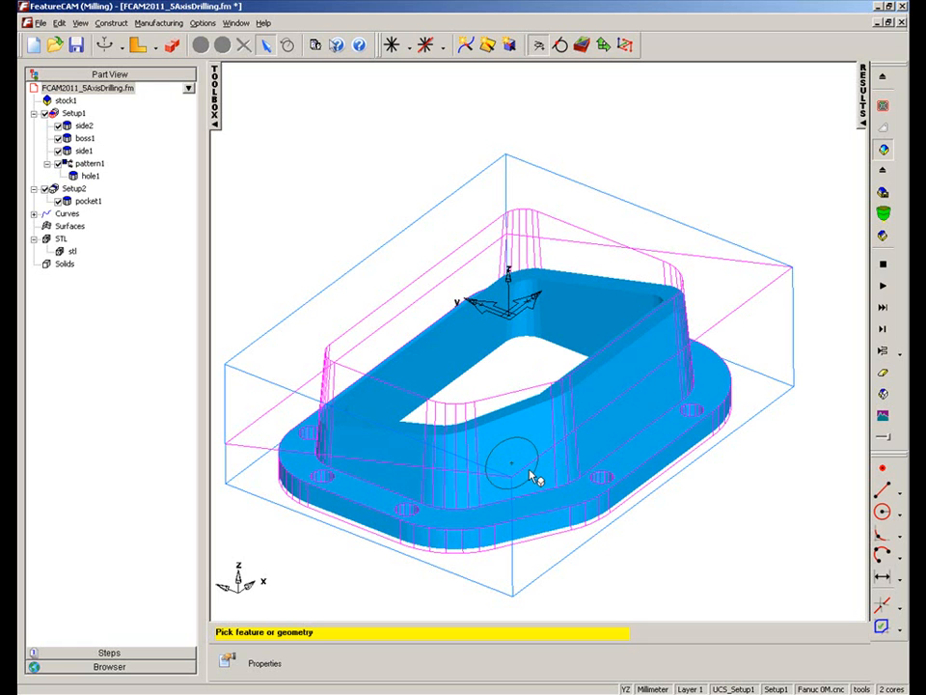
scroll(550, 414, "down", 1)
middle_click_drag(654, 367, 583, 406)
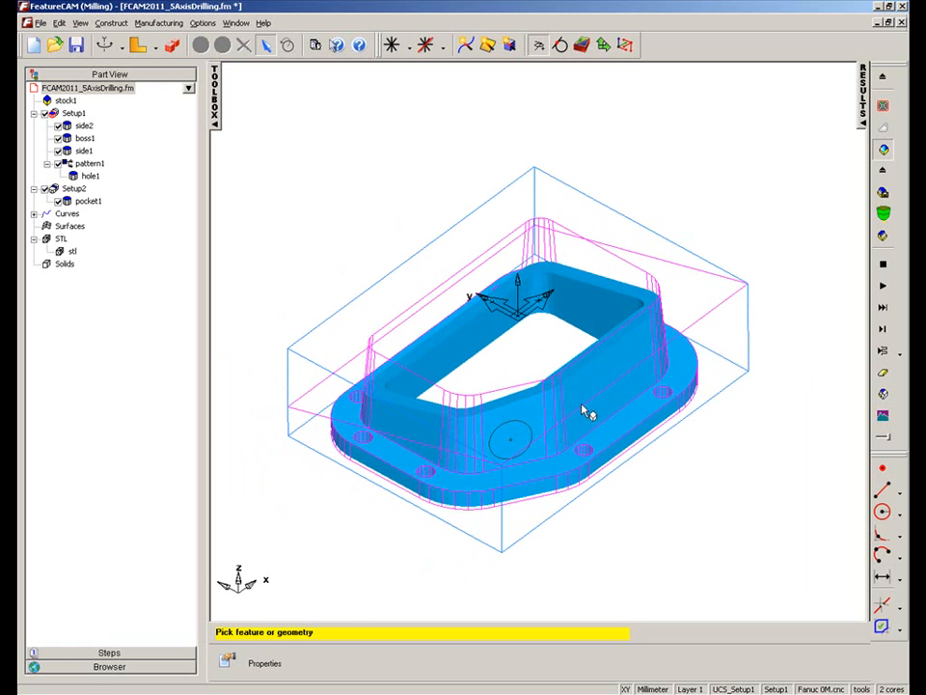
- Create a 12 mm diameter through Plain Hole feature, 10 mm deep, from the circle on the angled wall
left_click(528, 431)
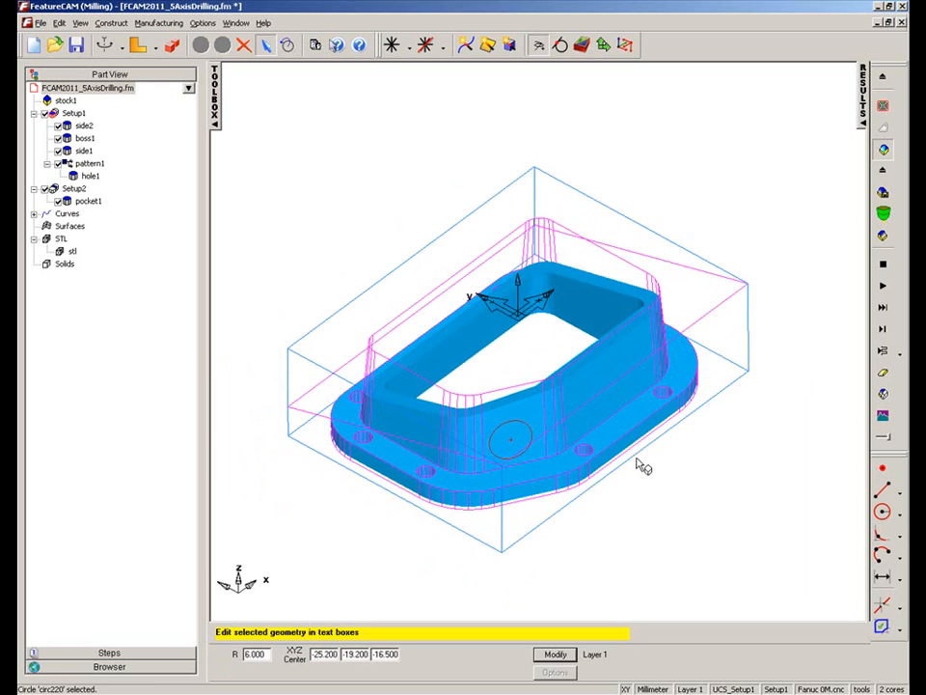
left_click(582, 45)
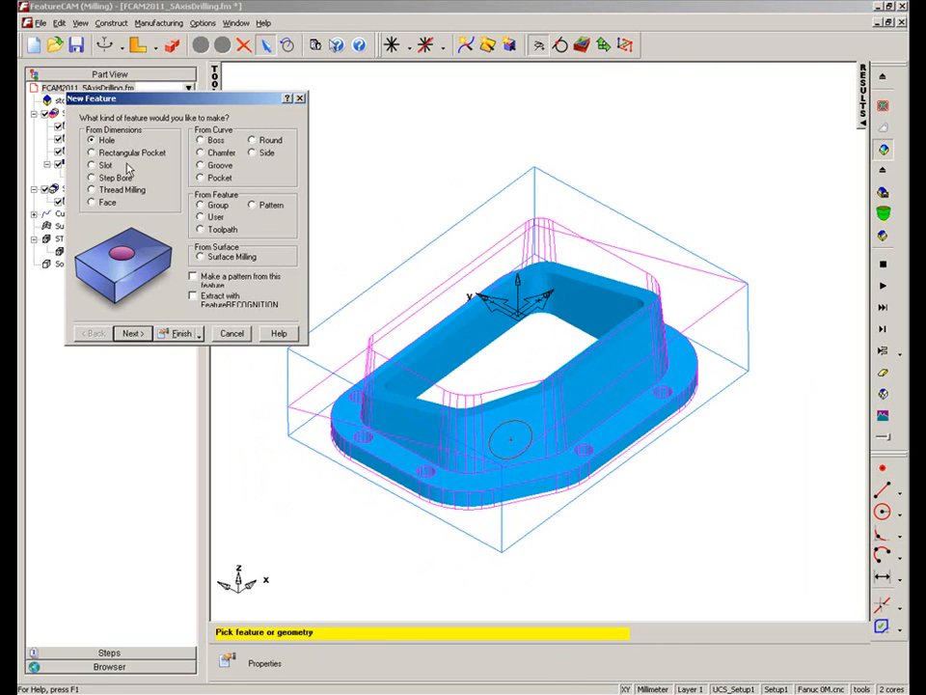
left_click(131, 333)
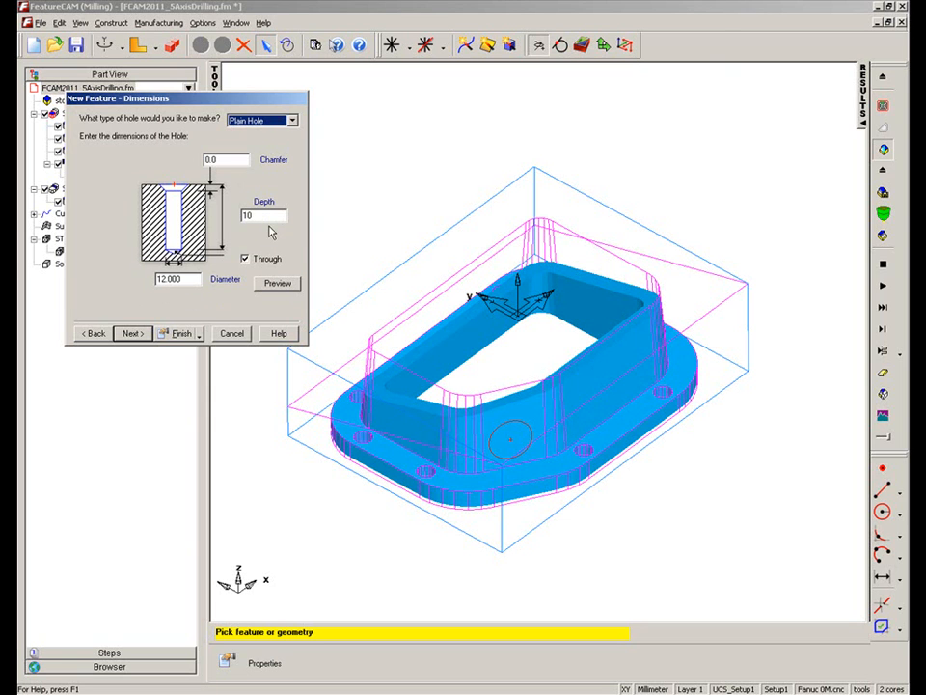
left_click(178, 333)
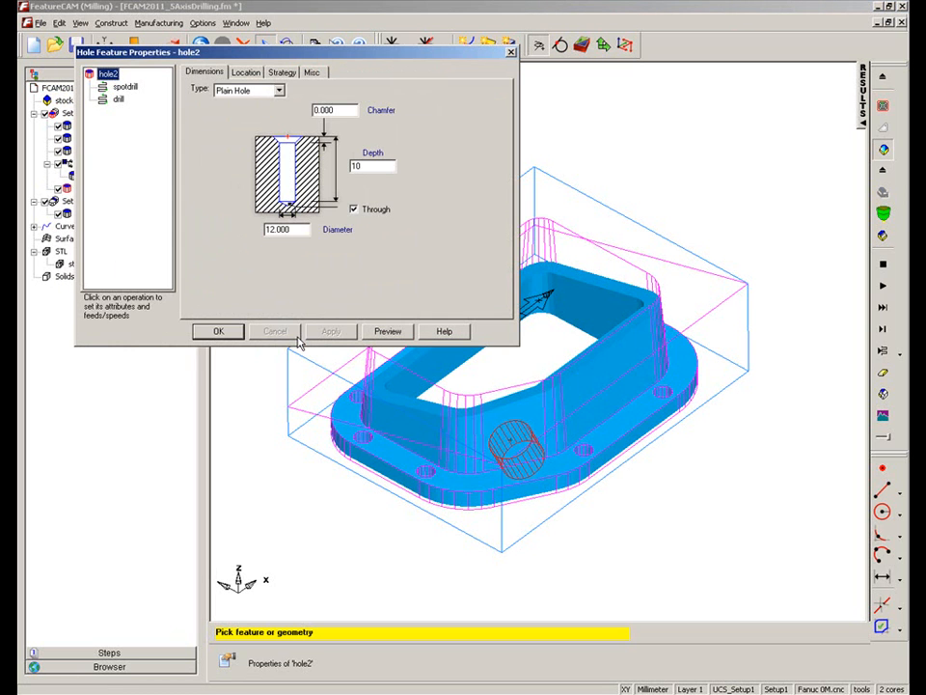
- Reverse the new hole's direction to -0.496, -0.865, 0.081 and apply it
middle_click_drag(288, 409, 573, 418)
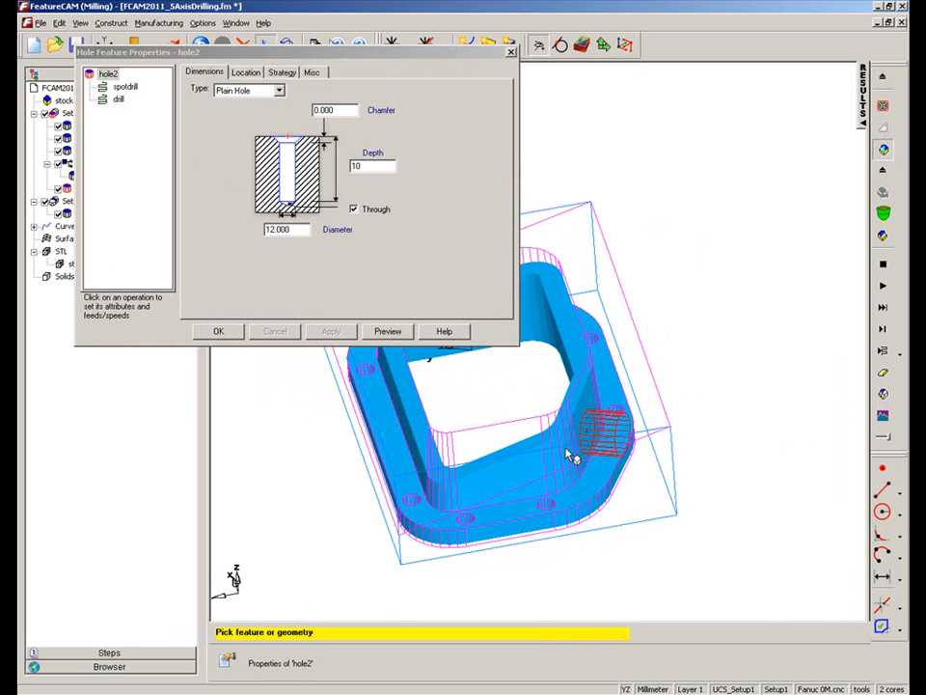
scroll(570, 457, "up", 2)
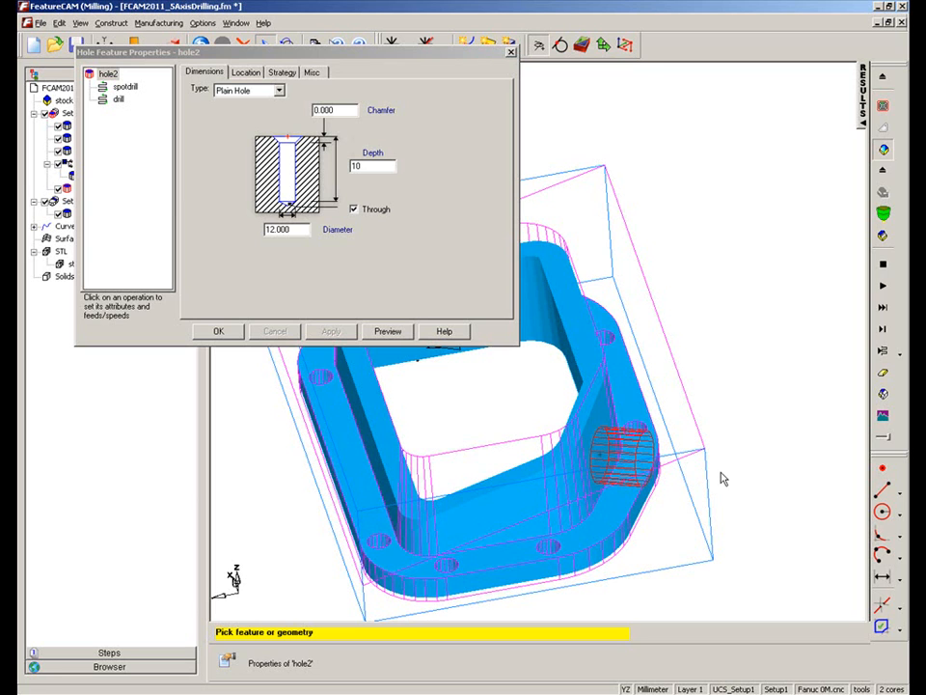
left_click(247, 73)
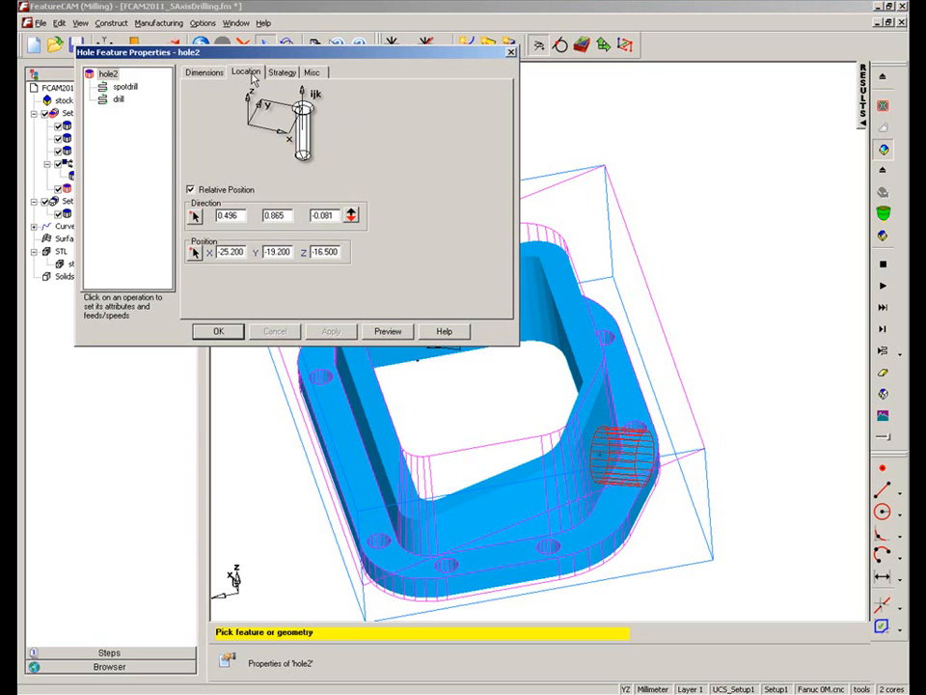
left_click(351, 215)
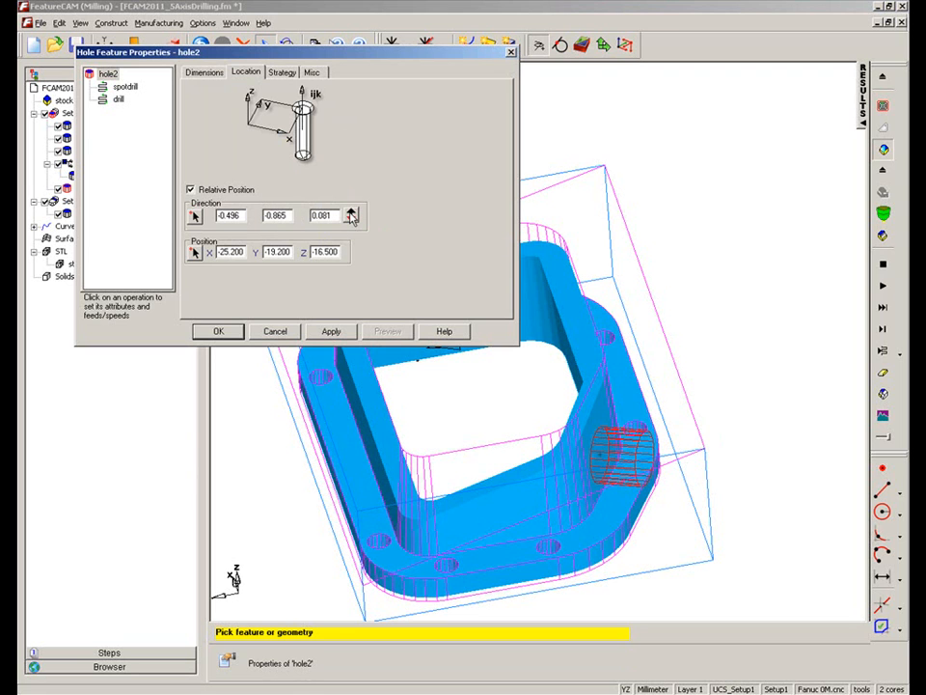
left_click(345, 334)
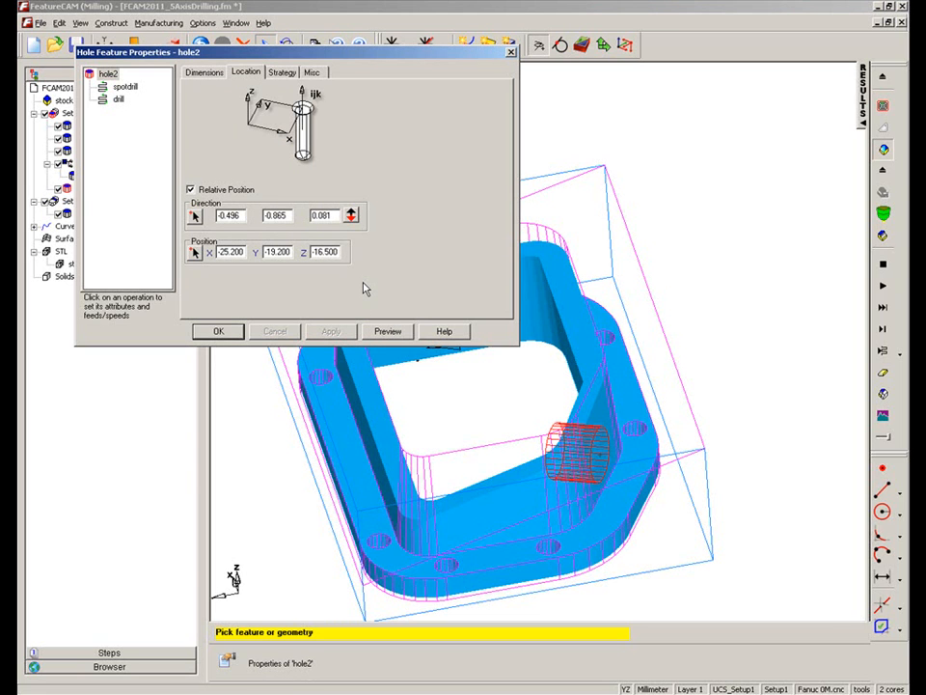
- Turn off Spot drill and Attempt chamfer w/ spot in the new hole's strategy, keeping only Drill, and accept the properties
left_click(284, 72)
left_click(205, 162)
left_click(283, 162)
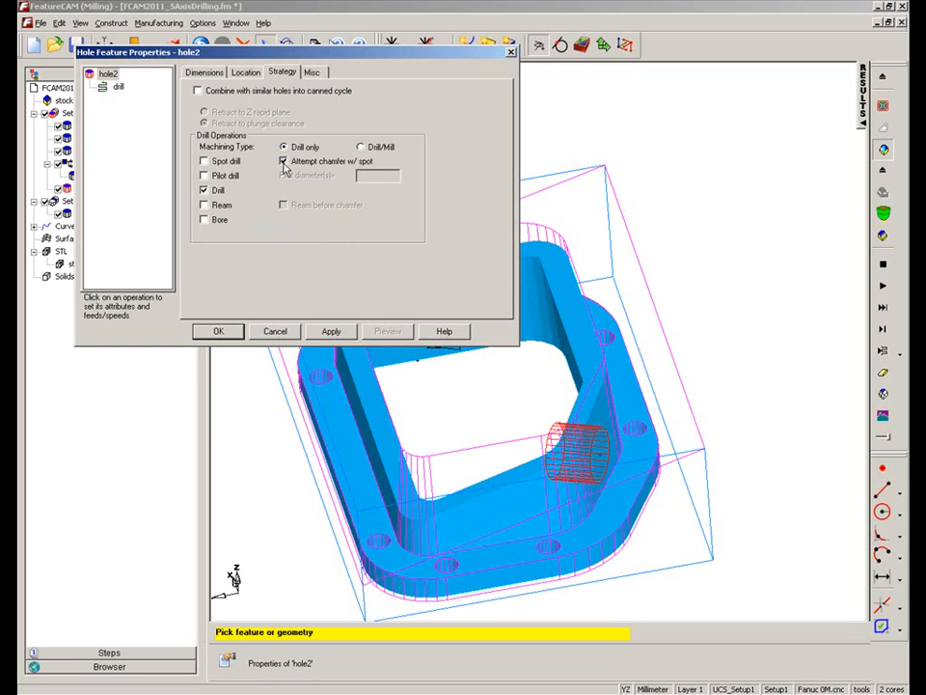
left_click(331, 333)
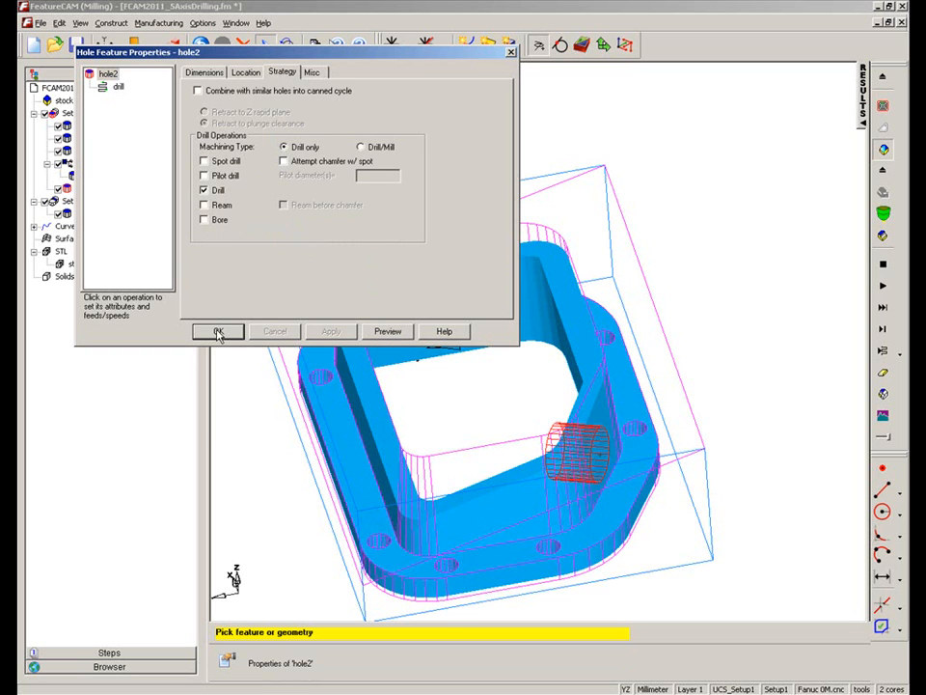
left_click(218, 331)
- Run the 3D simulation of the part and inspect the drilled hole in the angled side wall
scroll(539, 375, "down", 3)
middle_click_drag(577, 358, 437, 370)
middle_click_drag(579, 288, 618, 326)
scroll(583, 361, "up", 2)
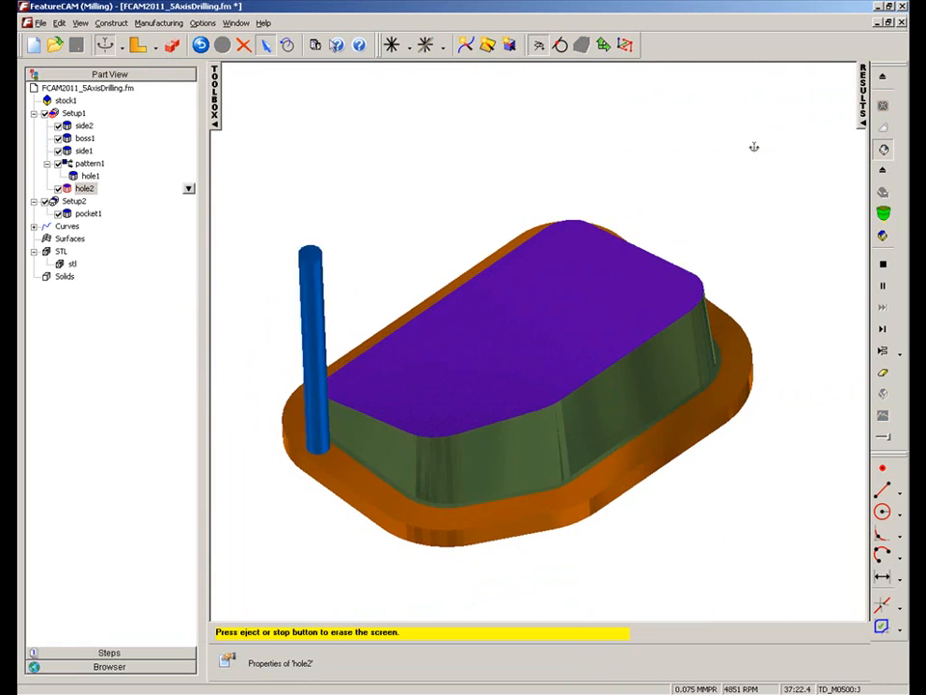
left_click_drag(456, 447, 465, 479)
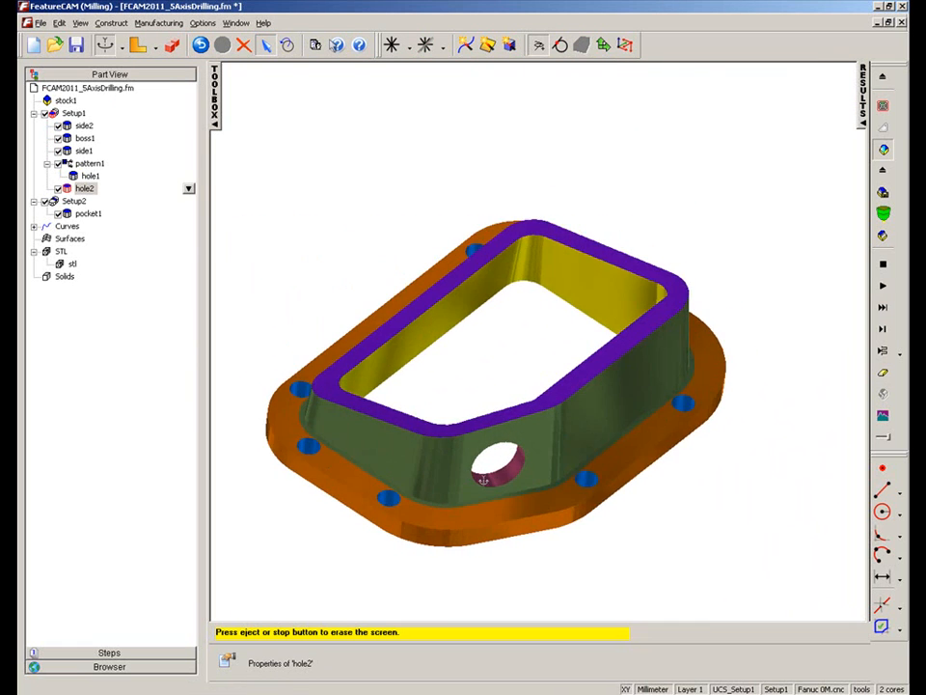
right_click(693, 171)
left_click(724, 190)
left_click_drag(502, 226, 459, 181)
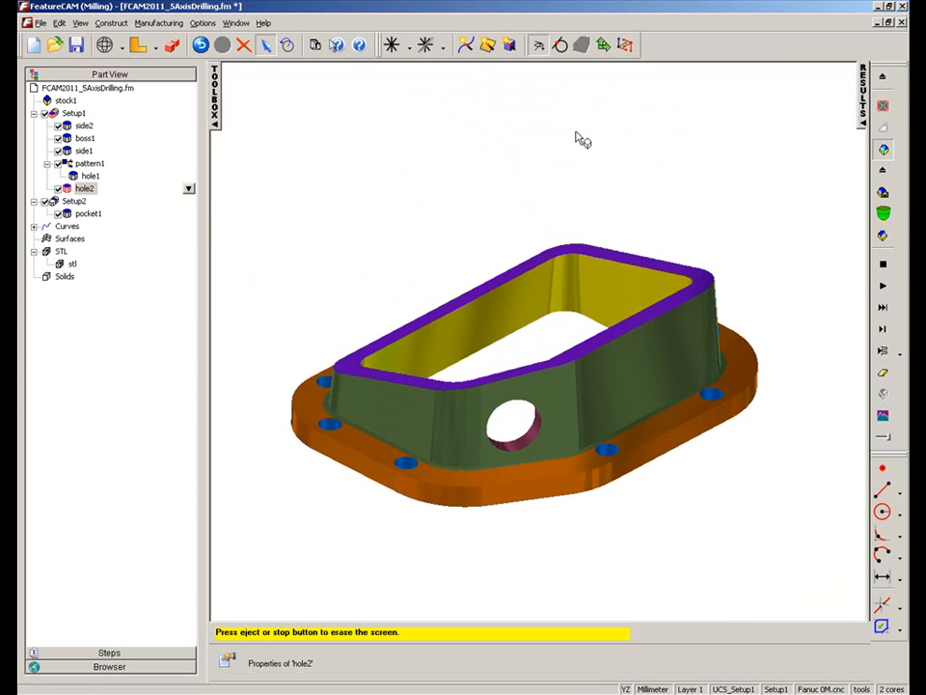